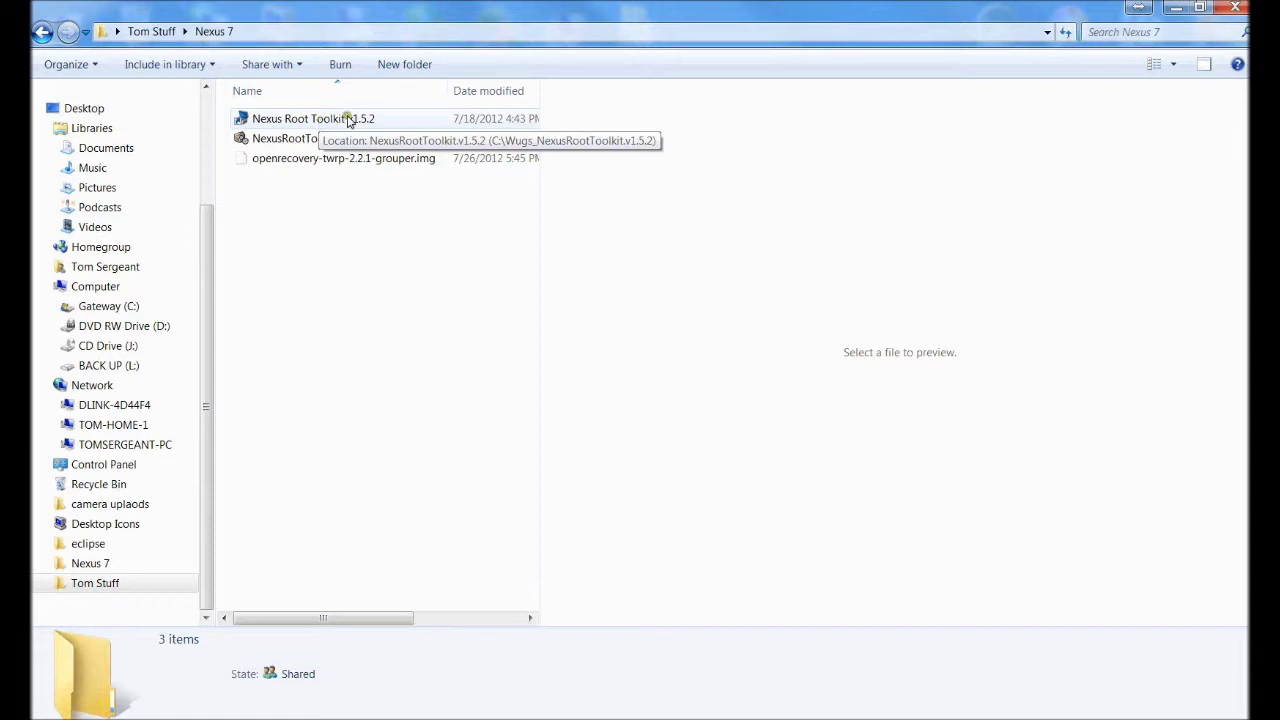
Launch Nexus Root Toolkit v1.5.2 from the Nexus 7 folder and allow it to make changes to the computer
click(346, 119)
double_click(348, 119)
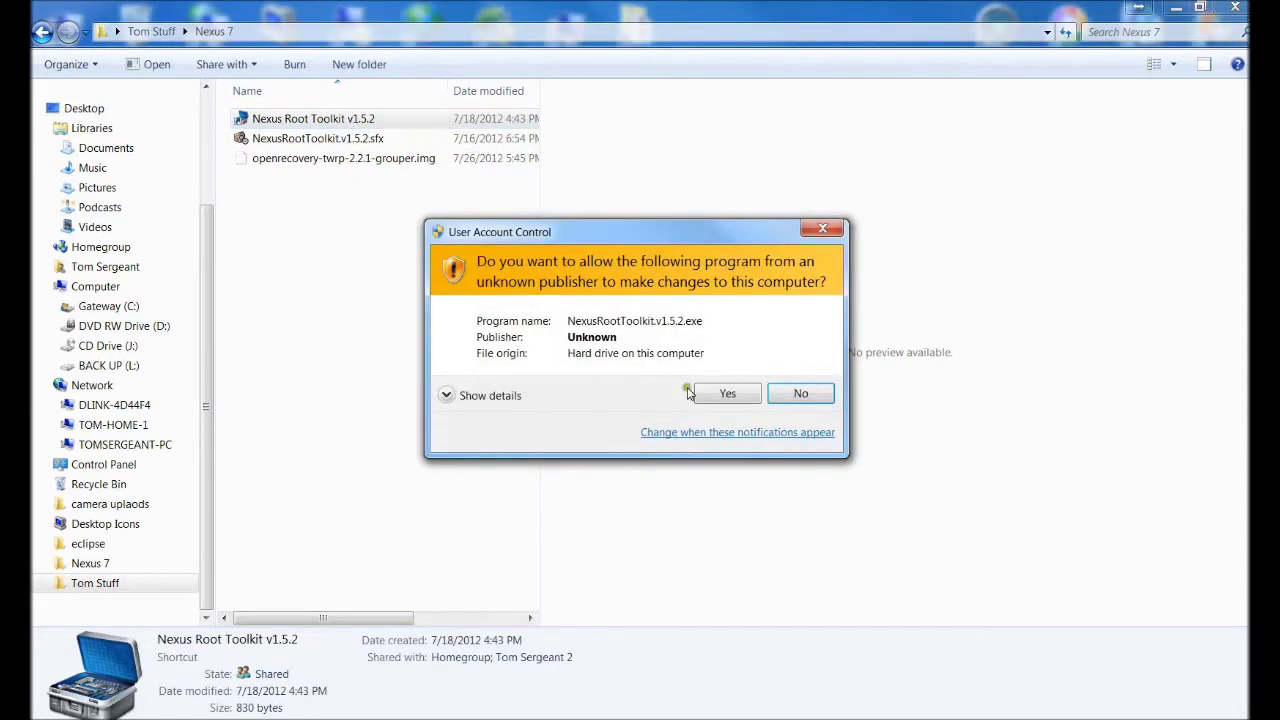
click(729, 395)
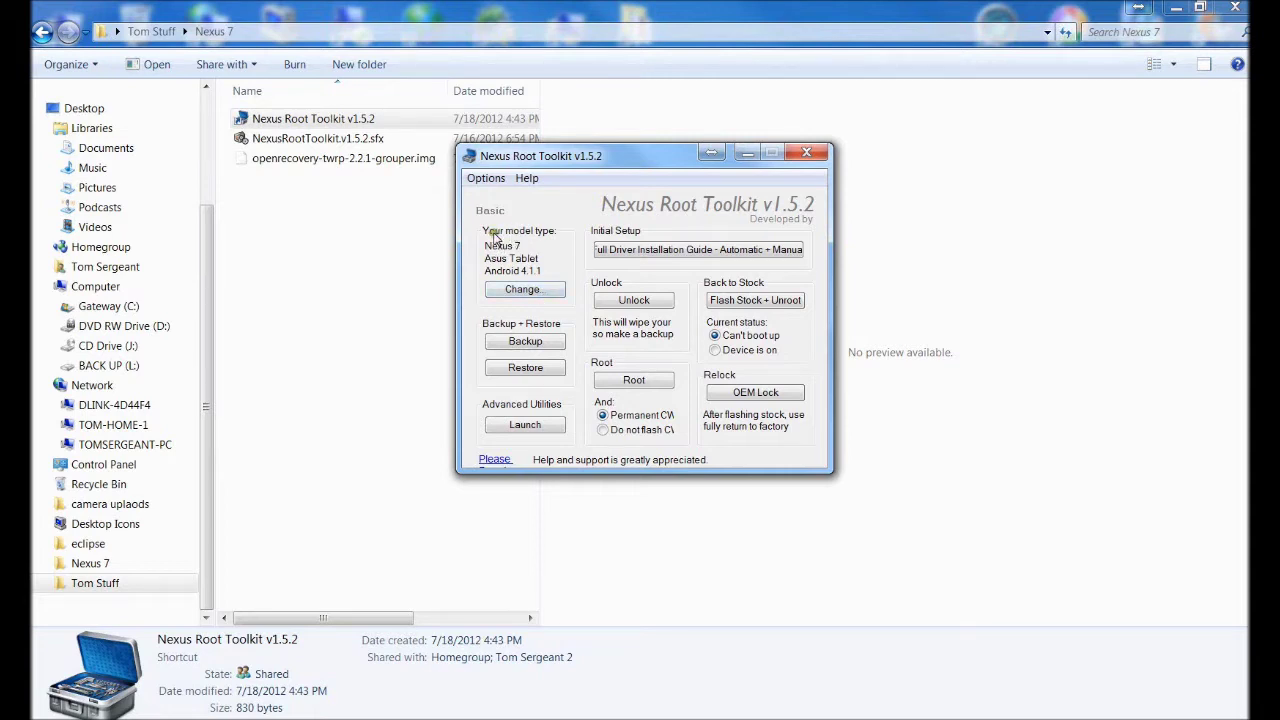
Set the toolkit's model type and Android version to NAKASI: Android 4.1.1 - Build JRO03C (Jelly Bean)
click(522, 290)
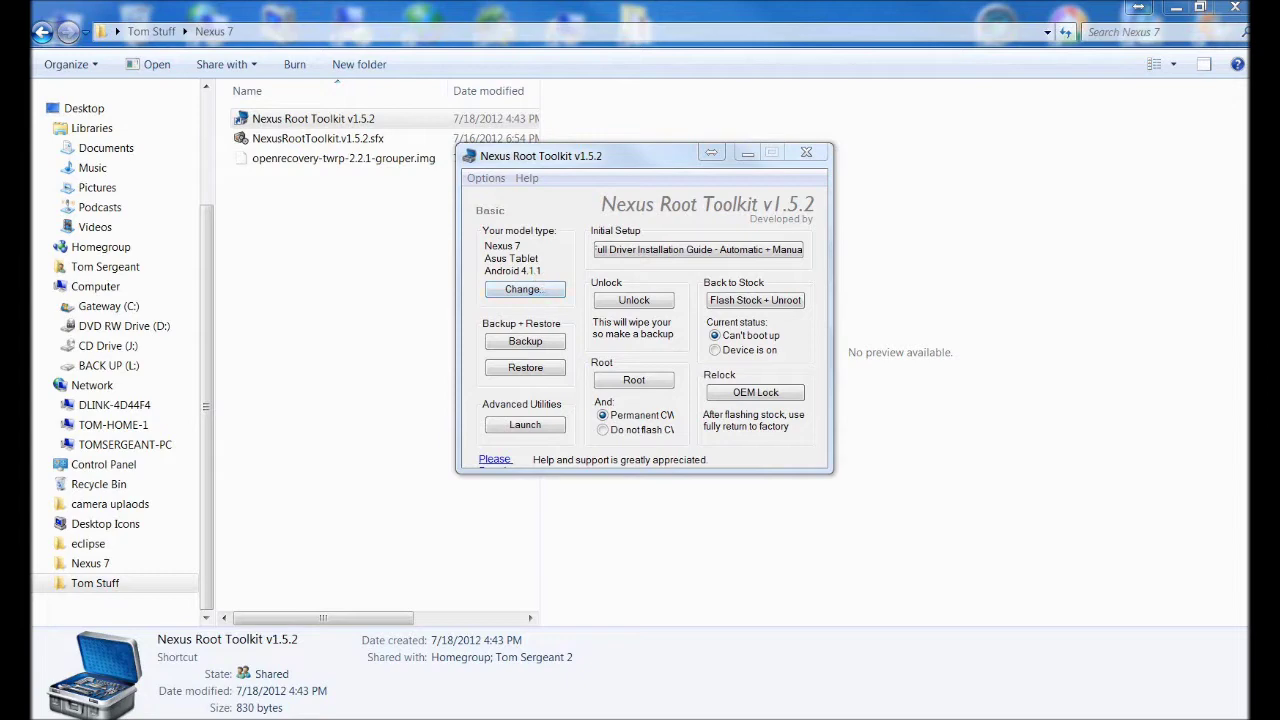
click(739, 198)
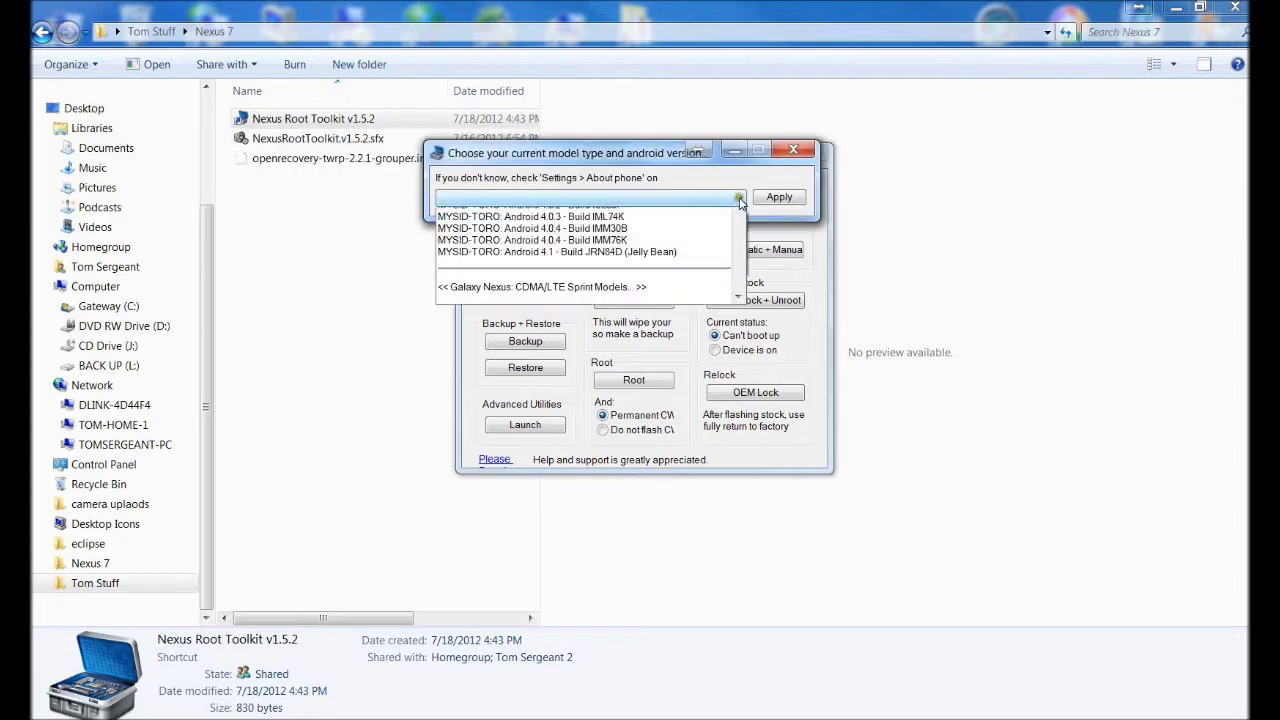
drag(738, 280, 730, 477)
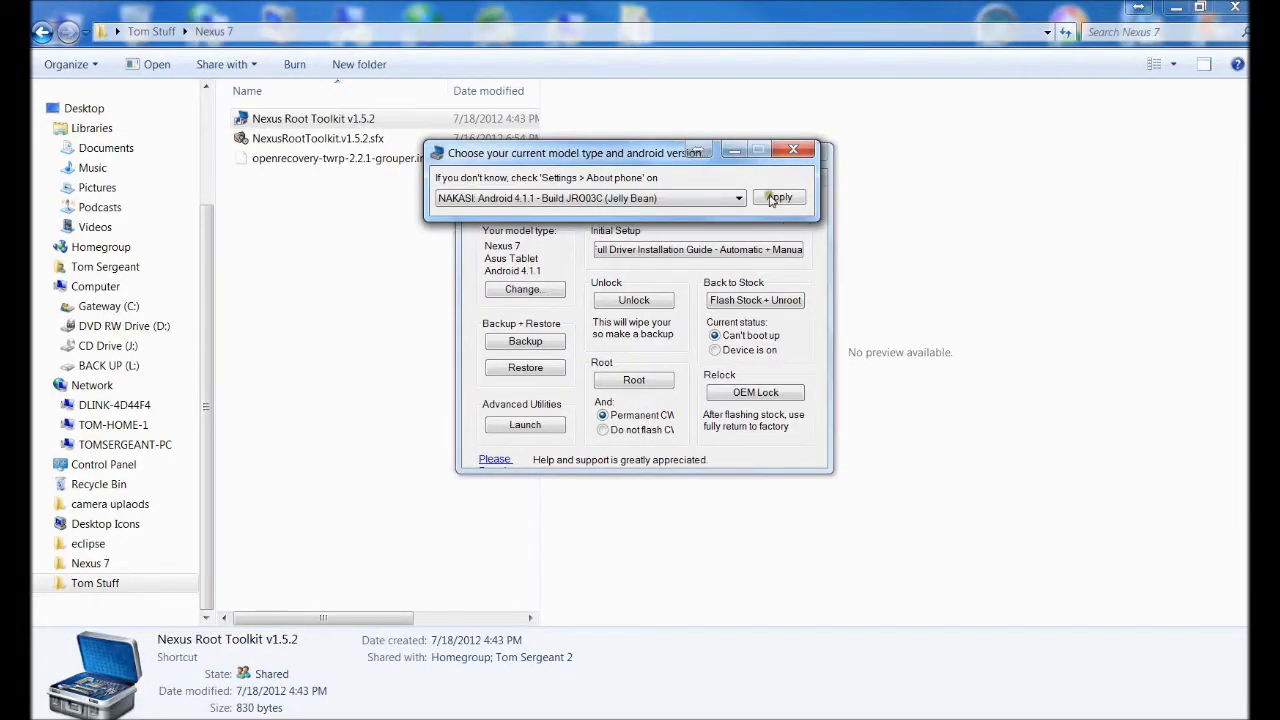
click(778, 199)
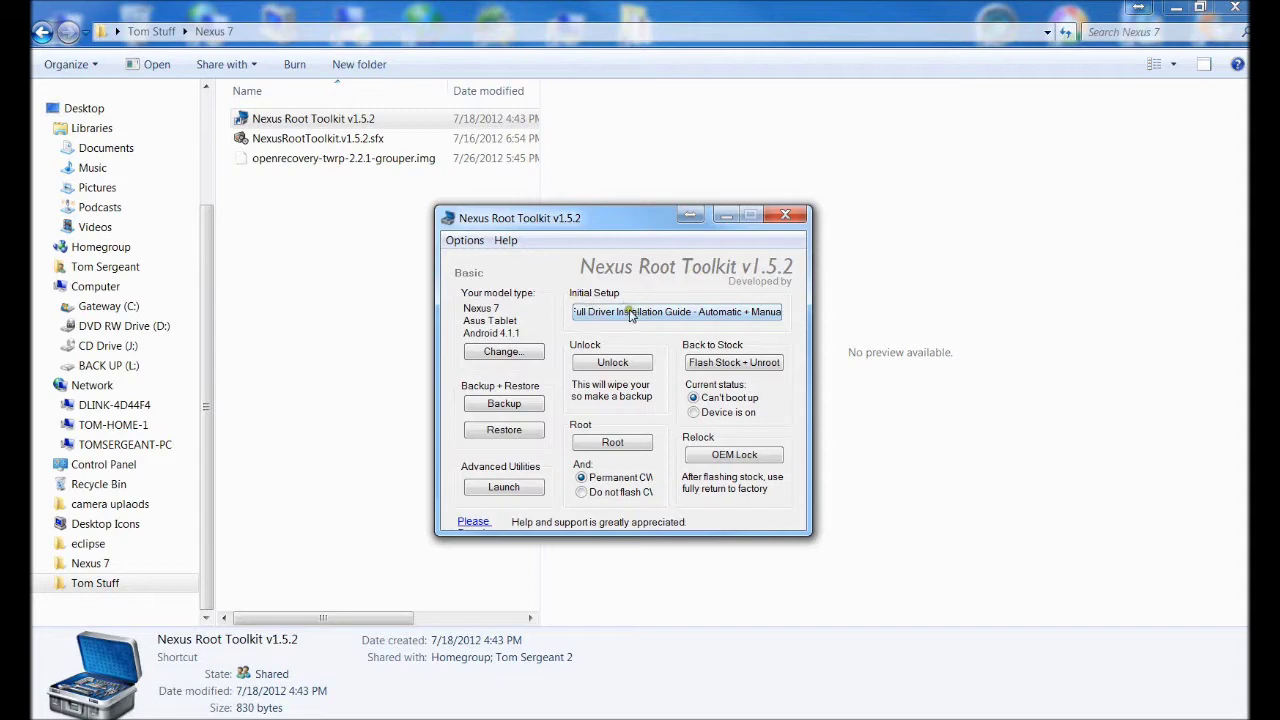
Open the full driver installation guide and launch USBDeview from its Step 1
click(675, 312)
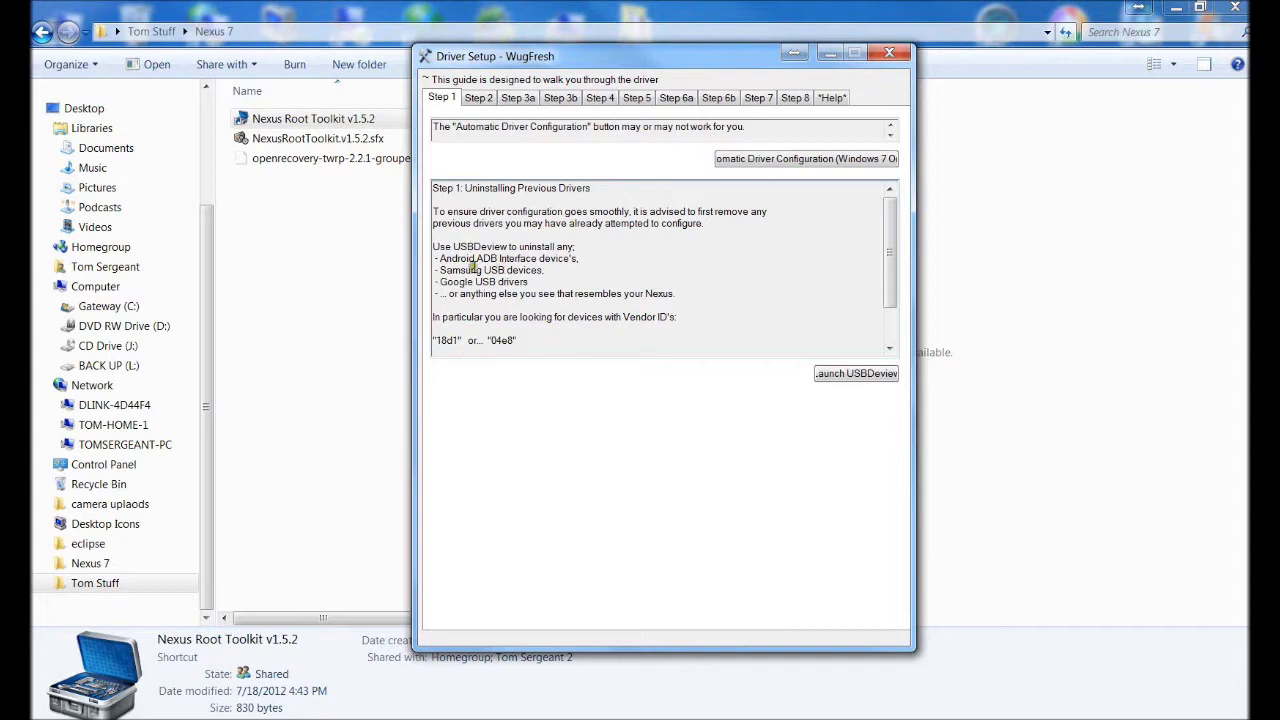
click(858, 374)
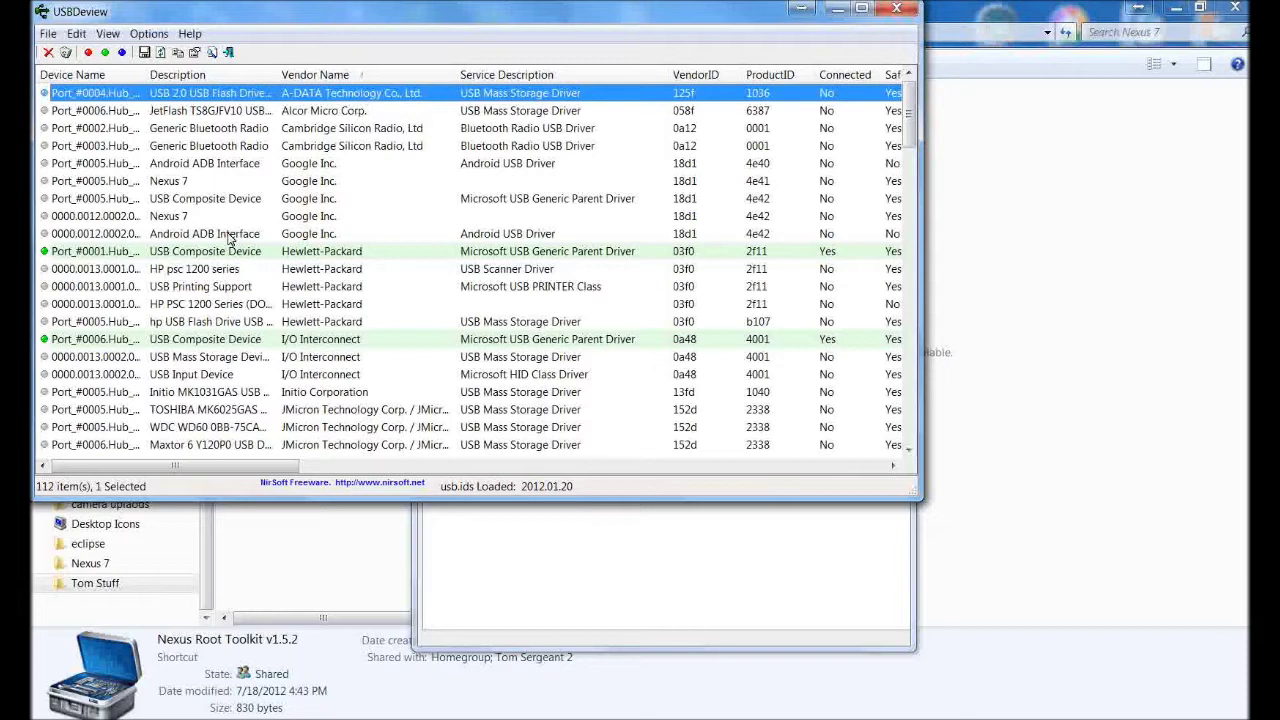
Uninstall all Google Inc. devices with vendor ID 18d1 in USBDeview, checking the rest of the list for related drivers, and close USBDeview
ctrl+click(256, 163)
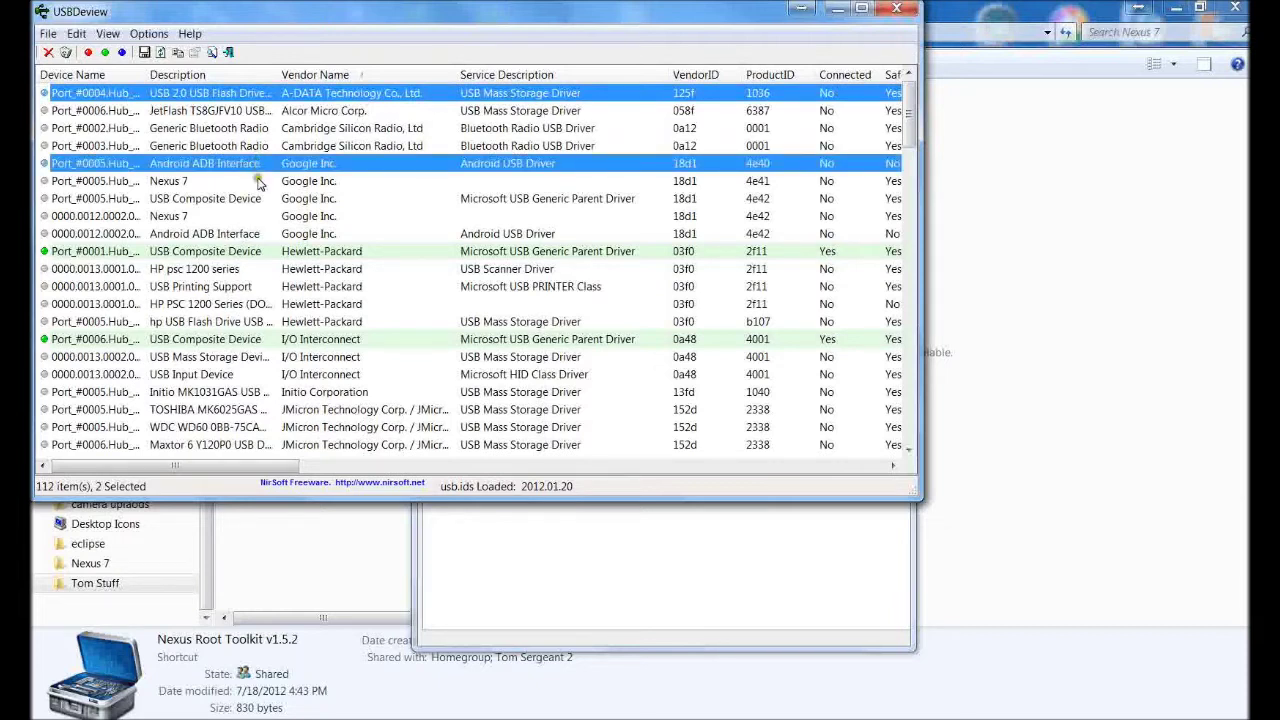
click(266, 96)
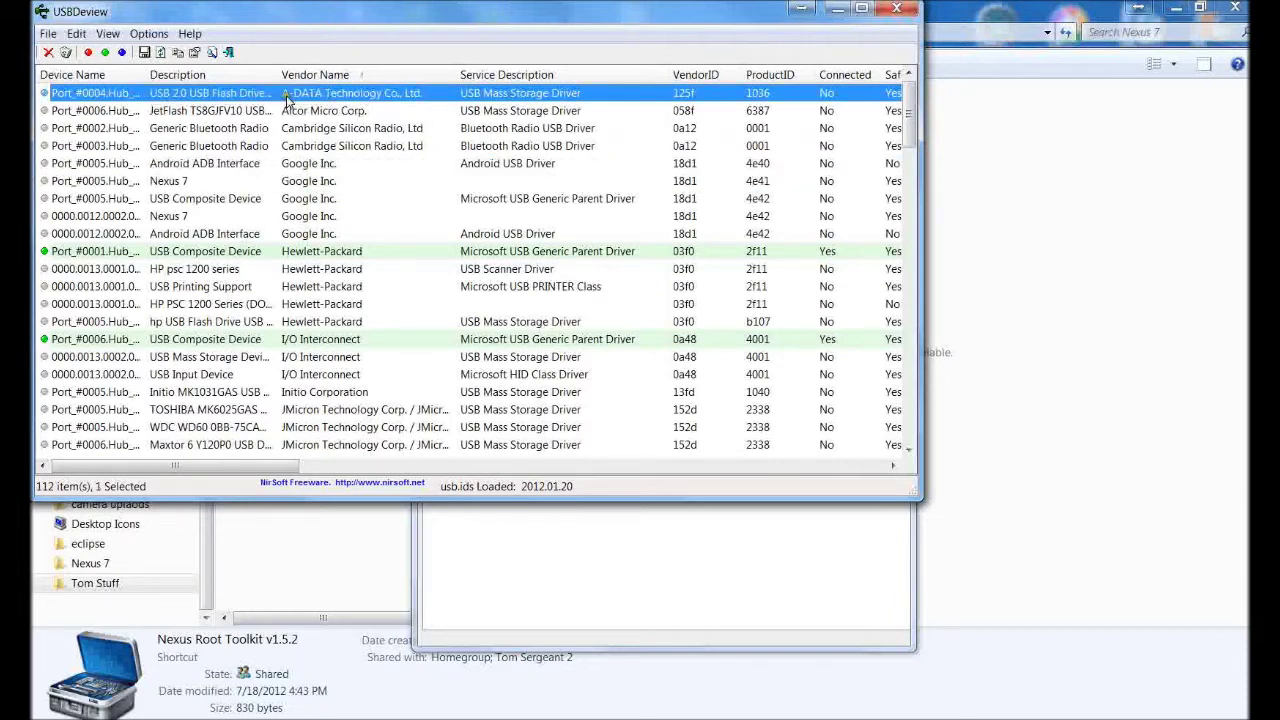
click(279, 165)
ctrl+click(276, 168)
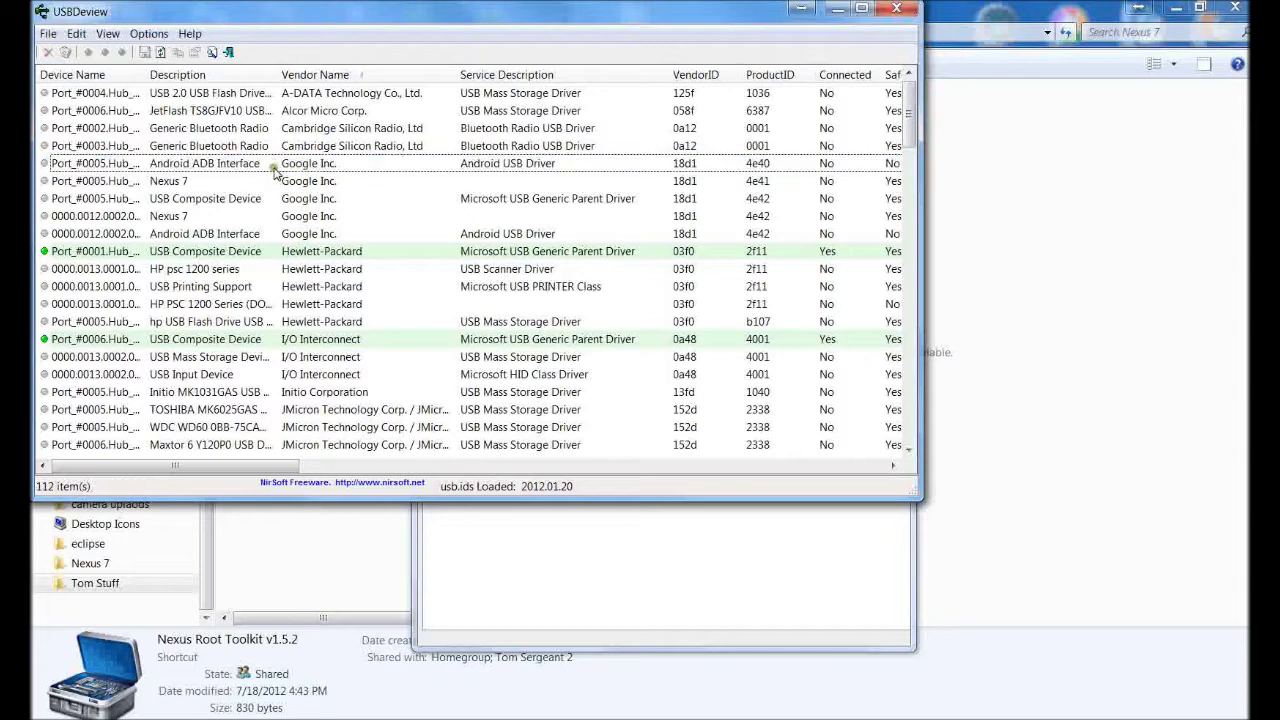
shift+click(277, 181)
shift+click(279, 198)
shift+click(278, 216)
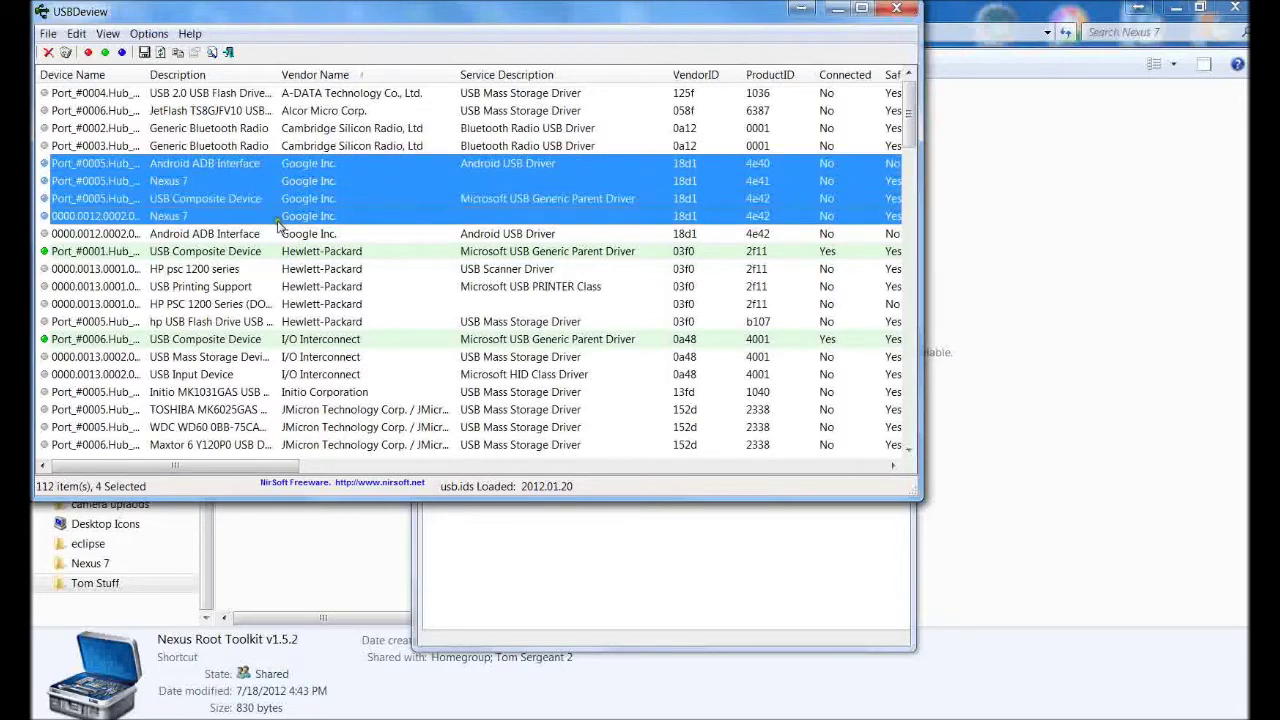
shift+click(282, 234)
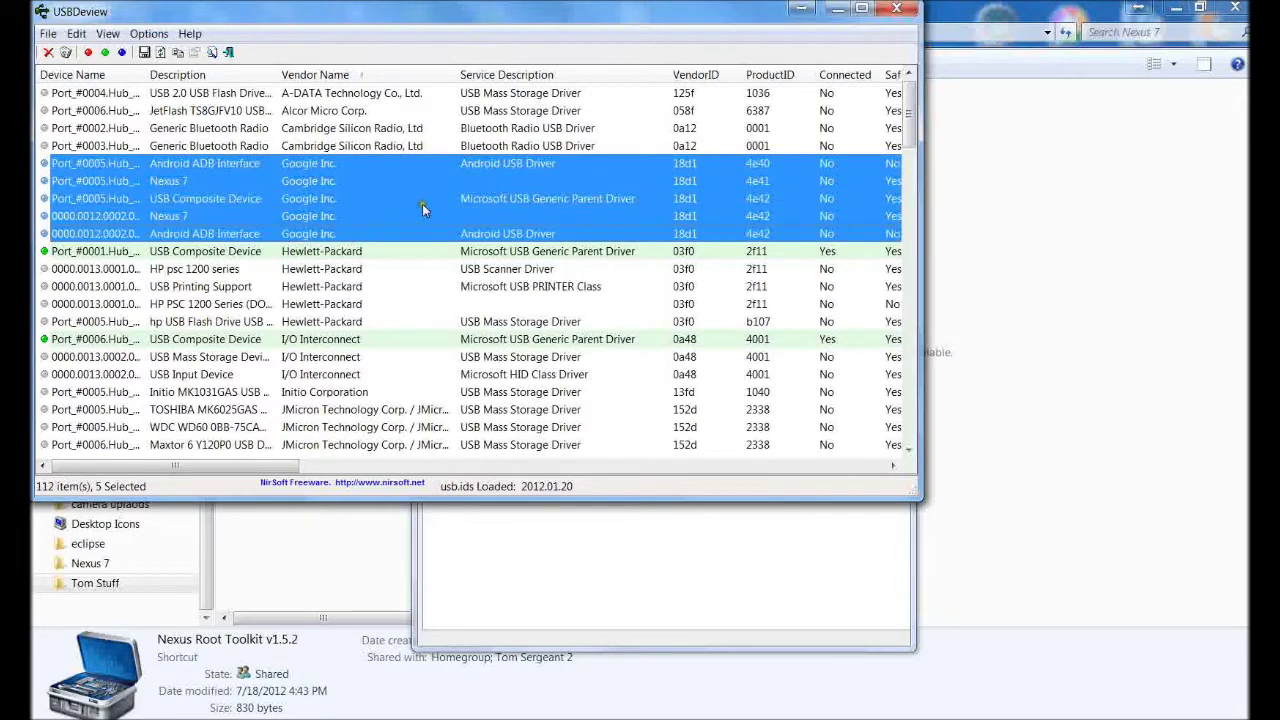
scroll(430, 210, down, 18)
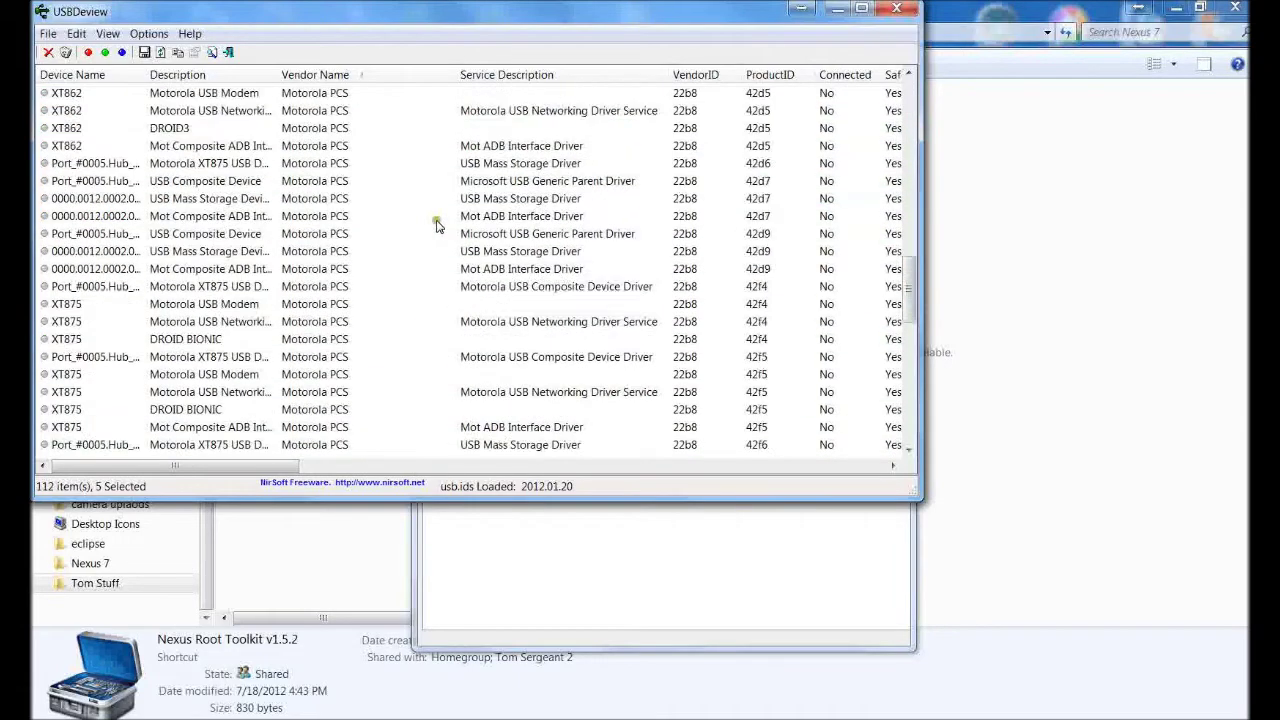
scroll(436, 225, down, 12)
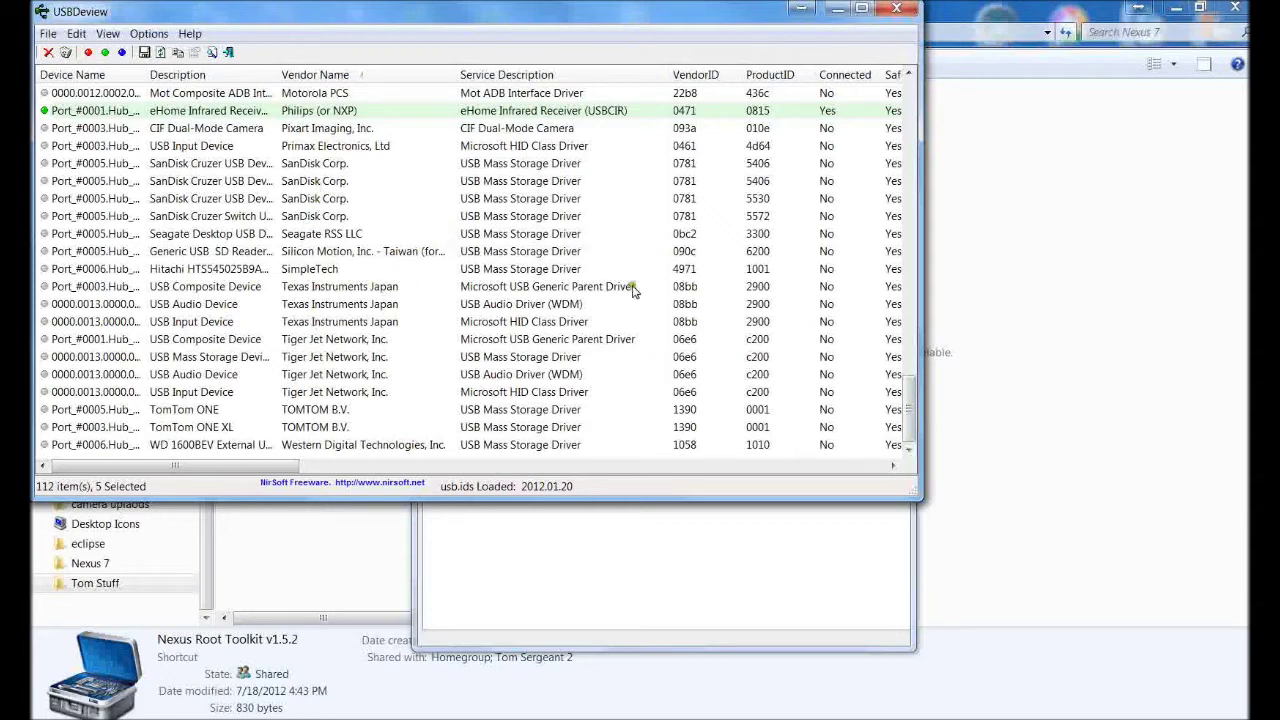
scroll(680, 220, up, 2)
scroll(680, 220, up, 12)
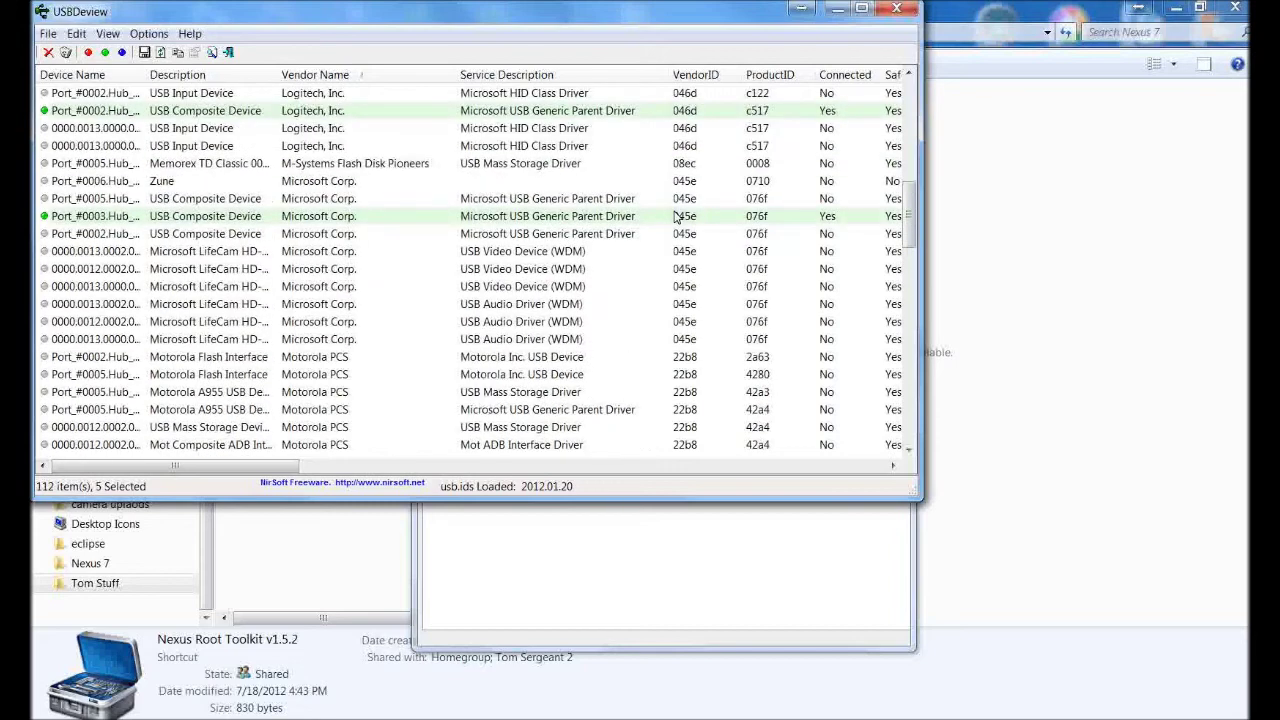
scroll(678, 216, up, 5)
scroll(678, 216, up, 5)
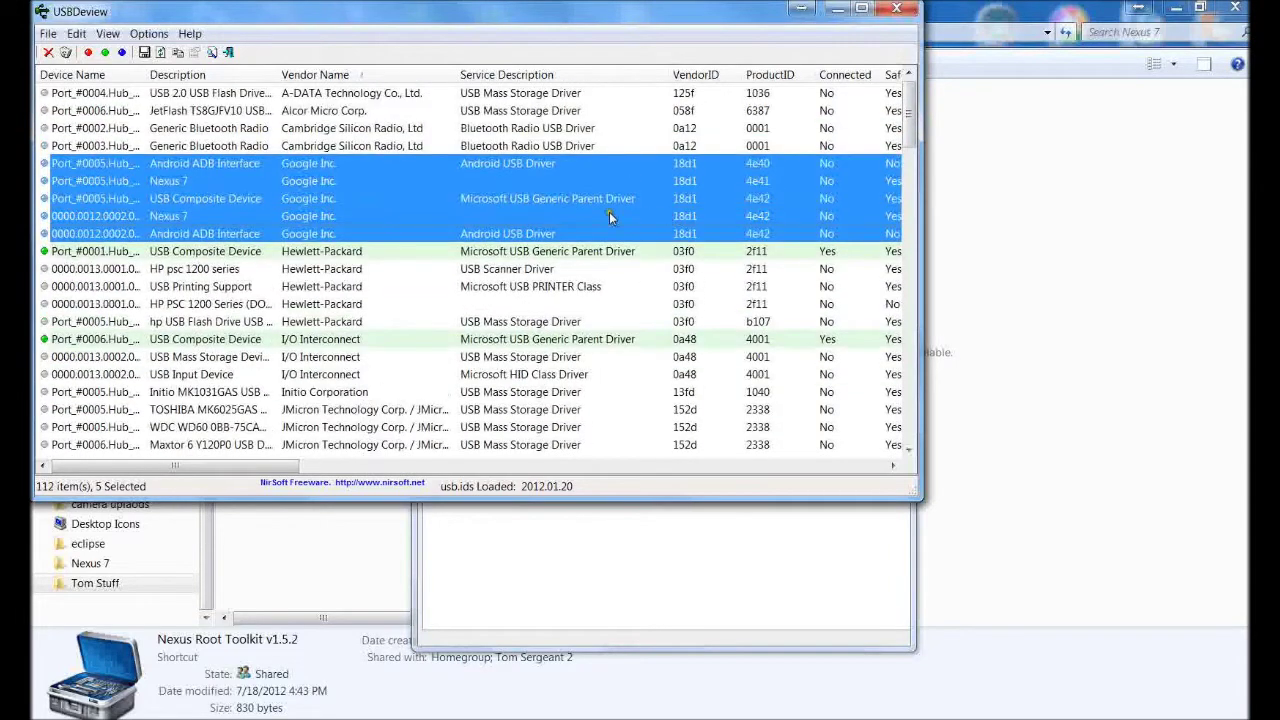
right_click(303, 167)
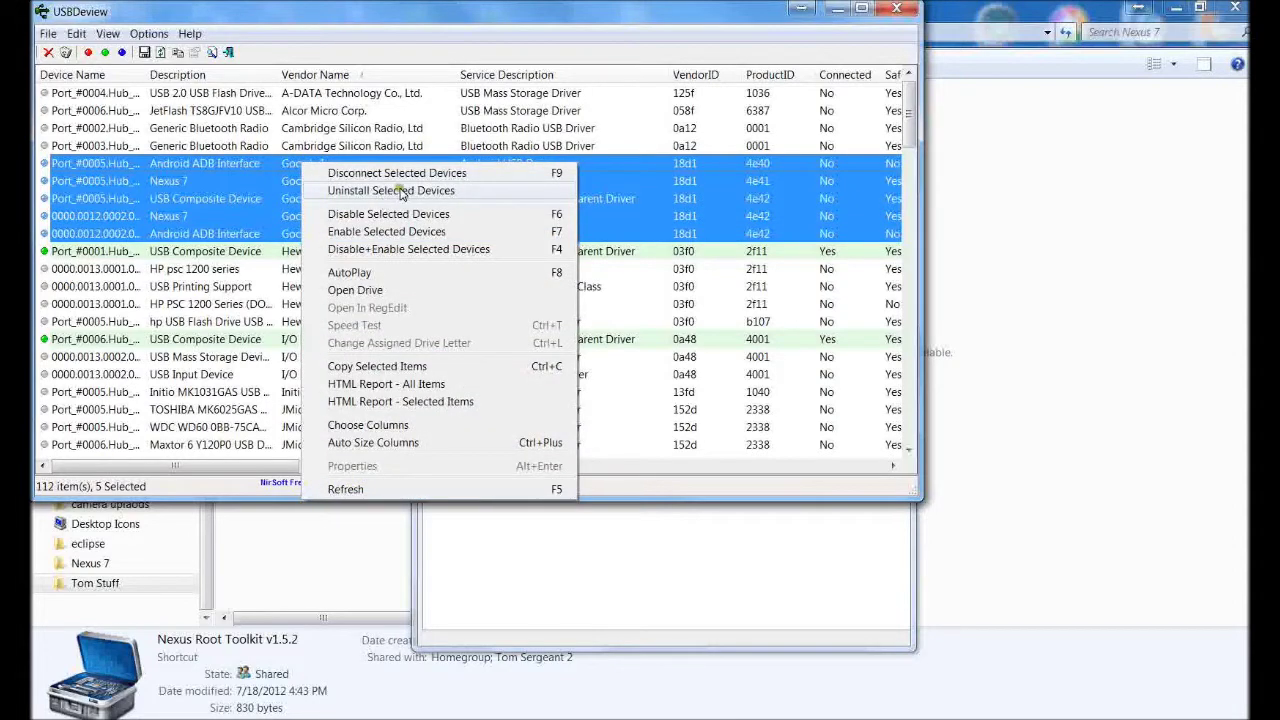
click(444, 191)
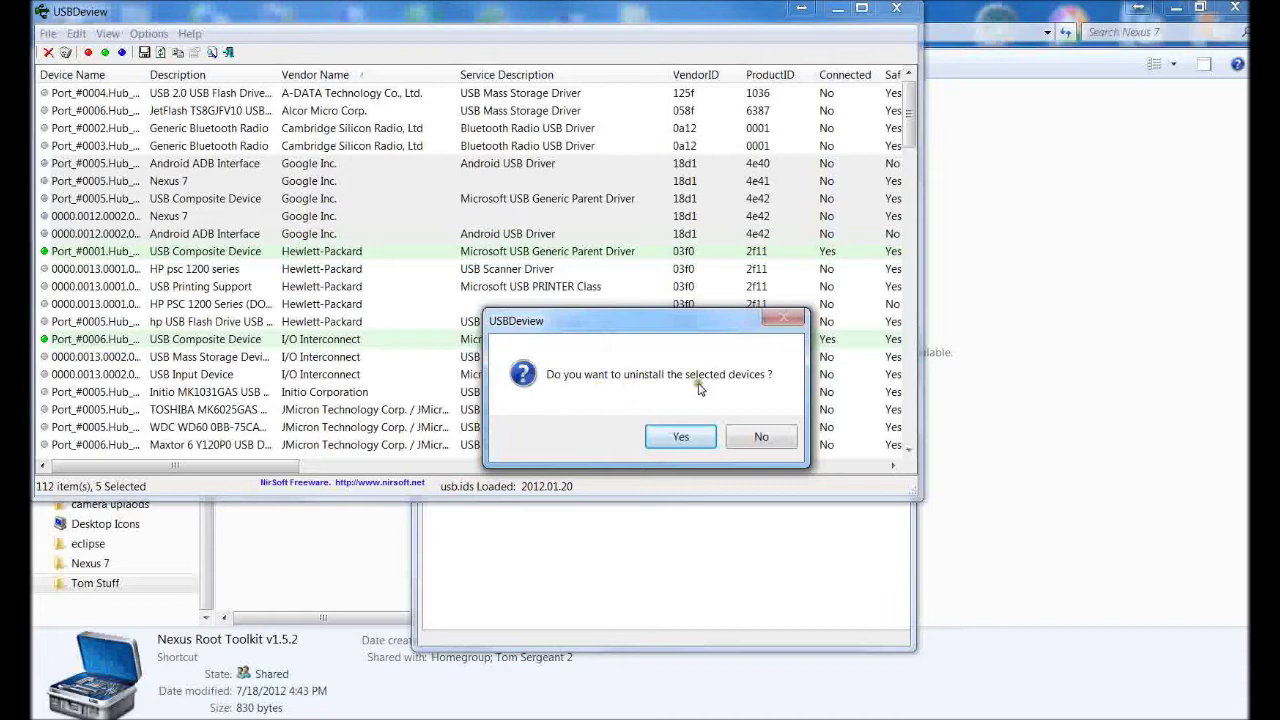
click(695, 437)
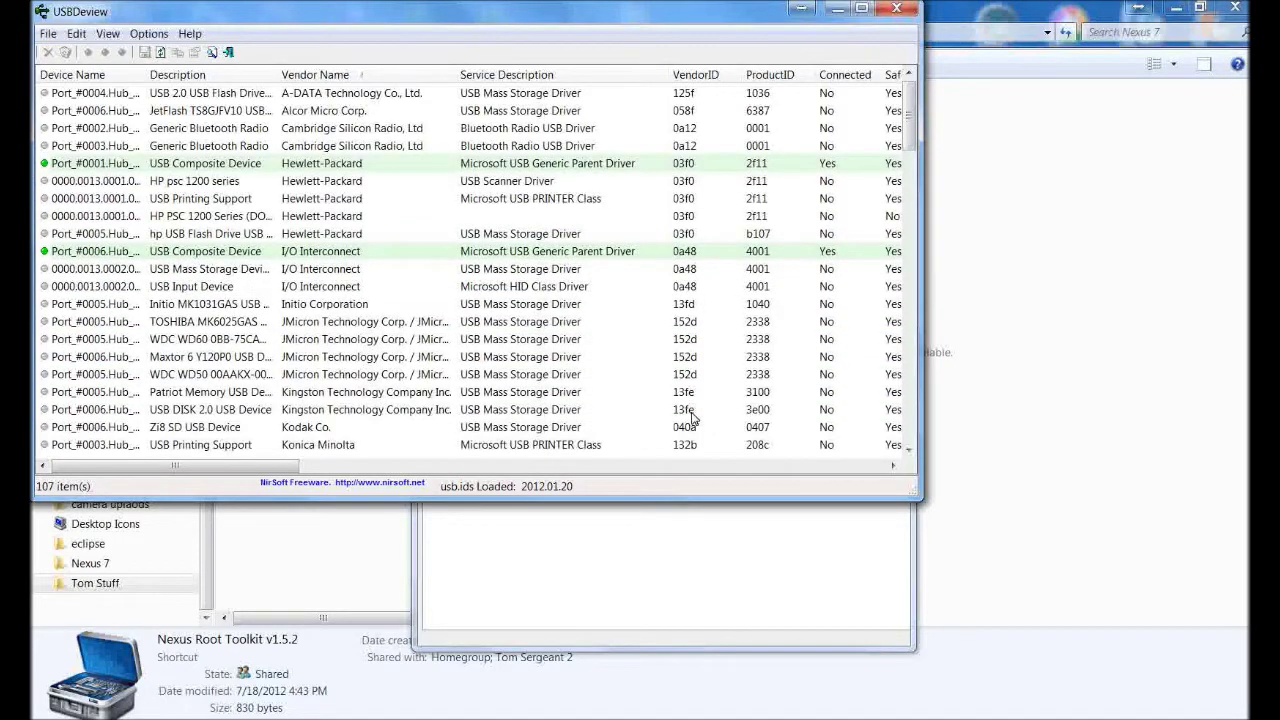
click(898, 12)
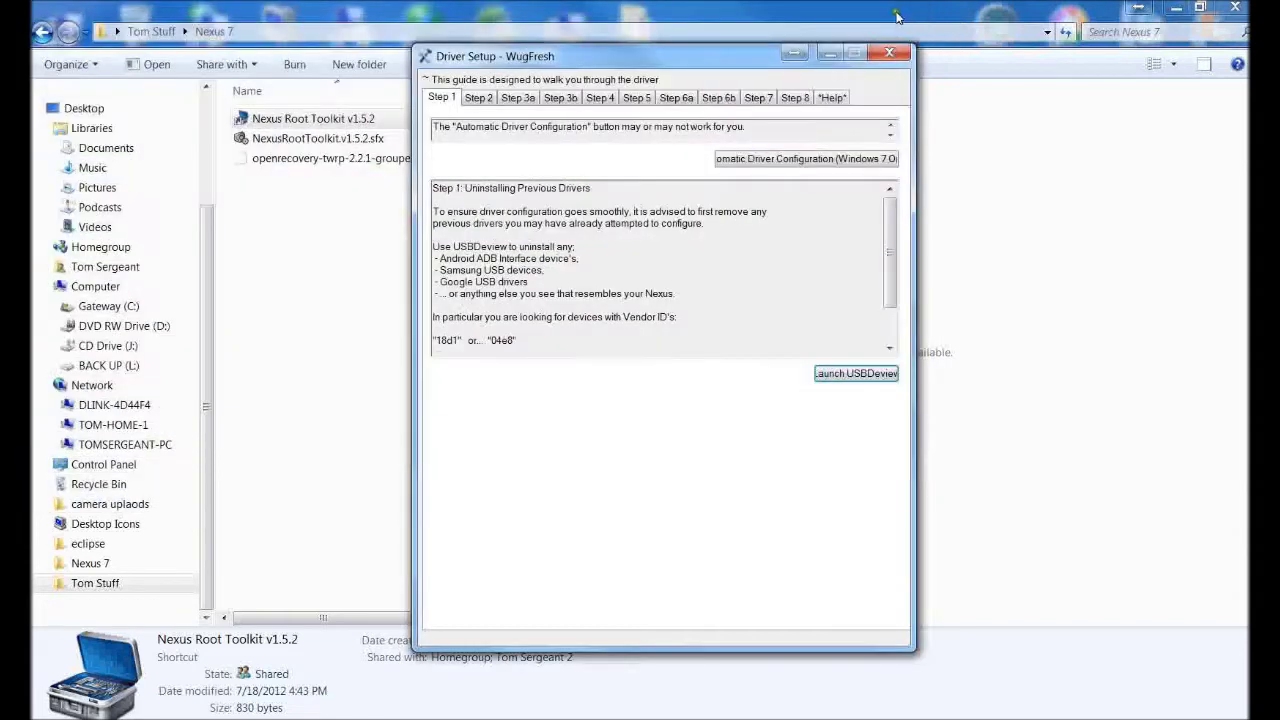
Start the automatic driver configuration for Windows 7 and agree to continue with the script
click(781, 162)
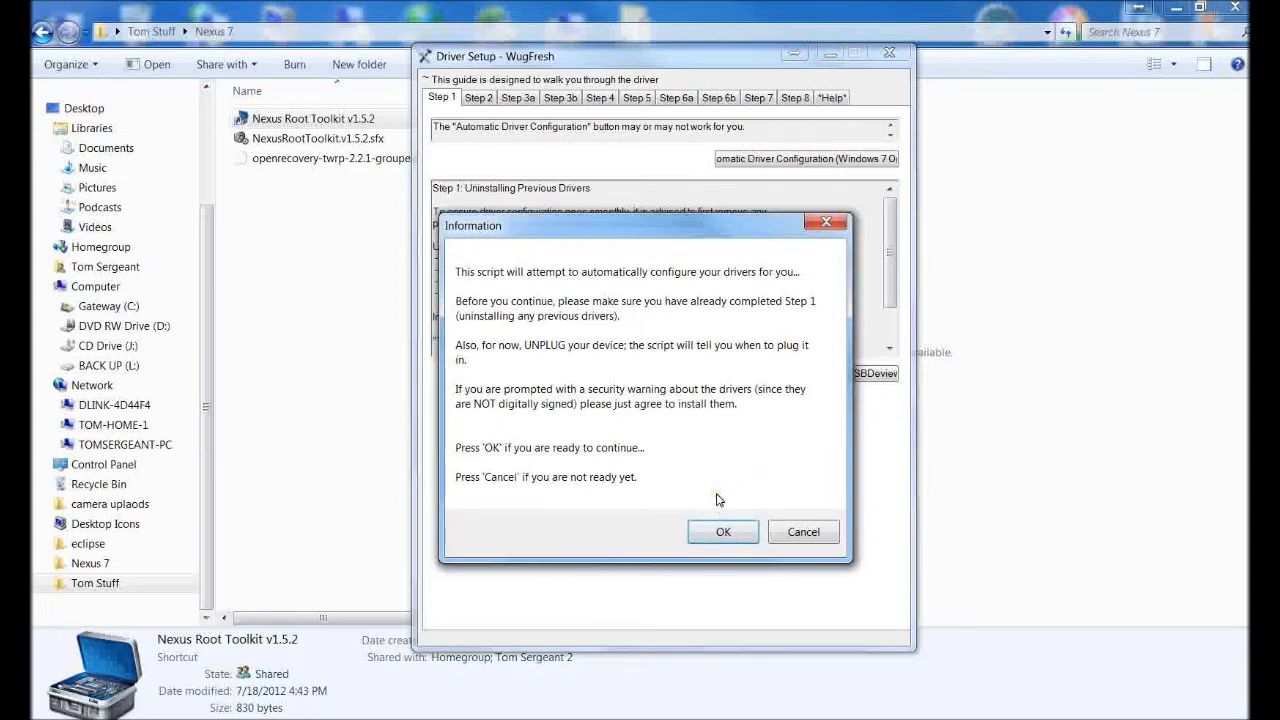
click(725, 530)
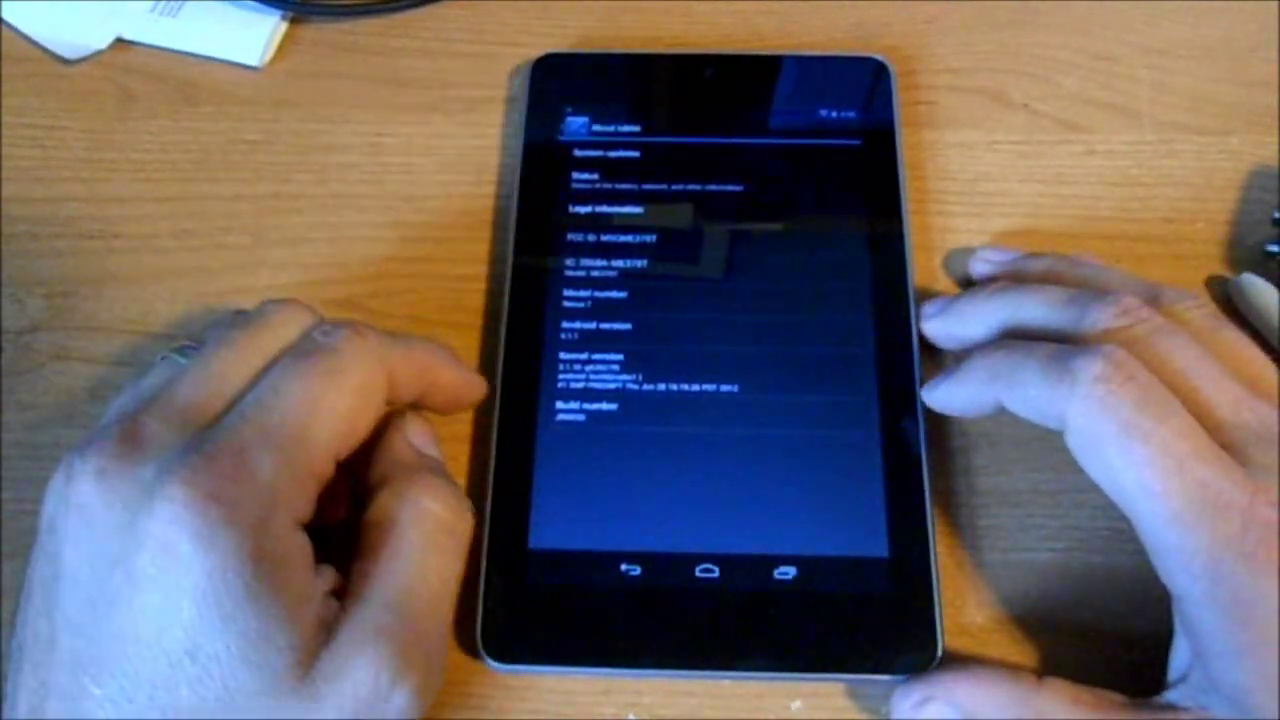
click(707, 570)
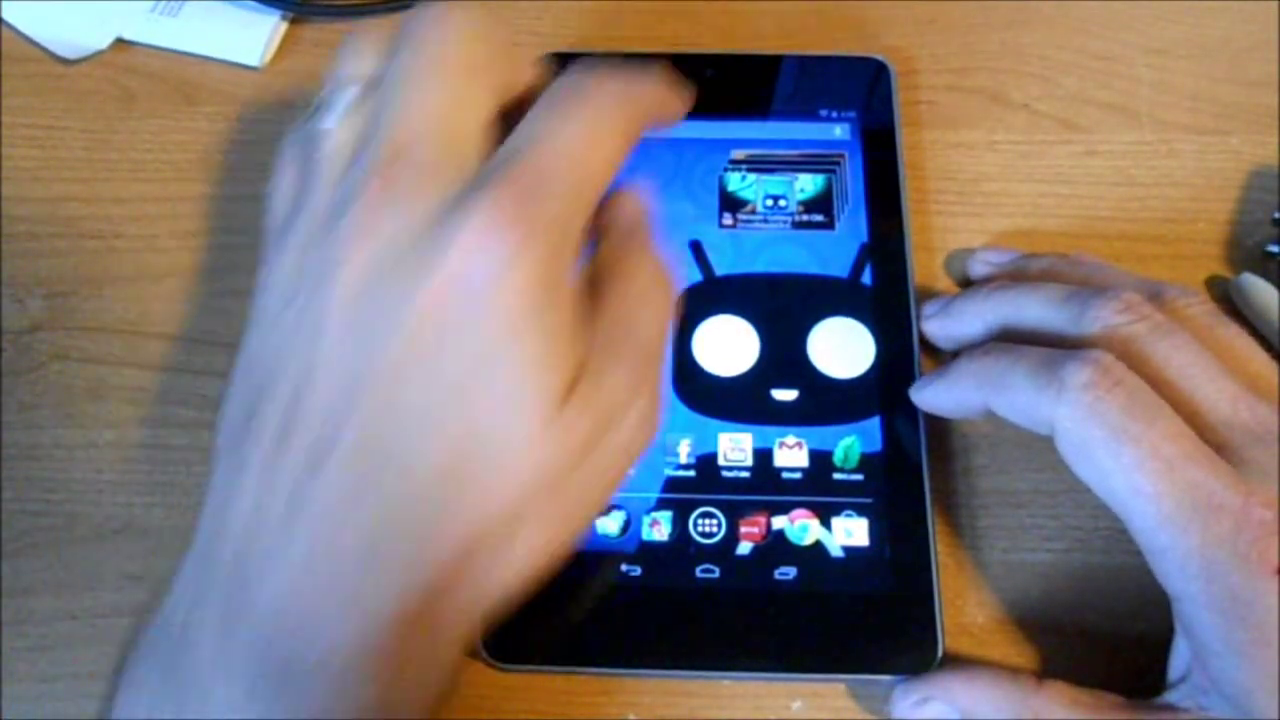
drag(690, 112, 620, 400)
click(808, 118)
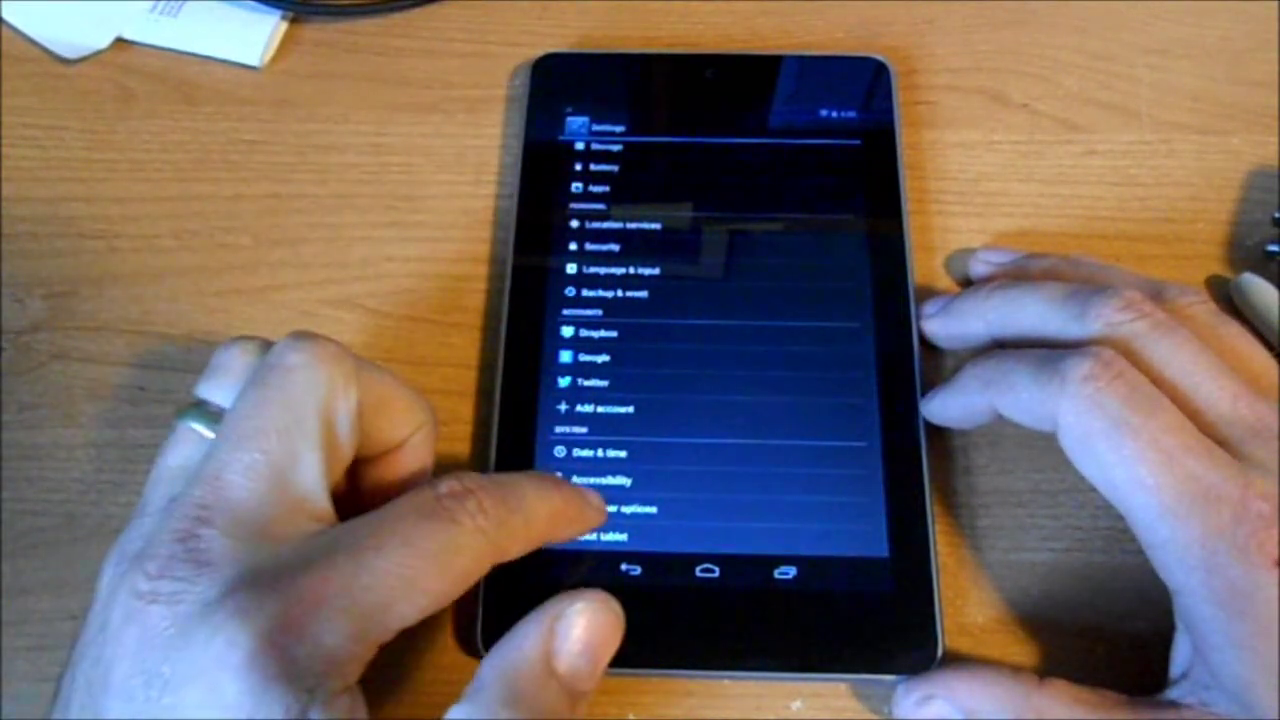
click(610, 508)
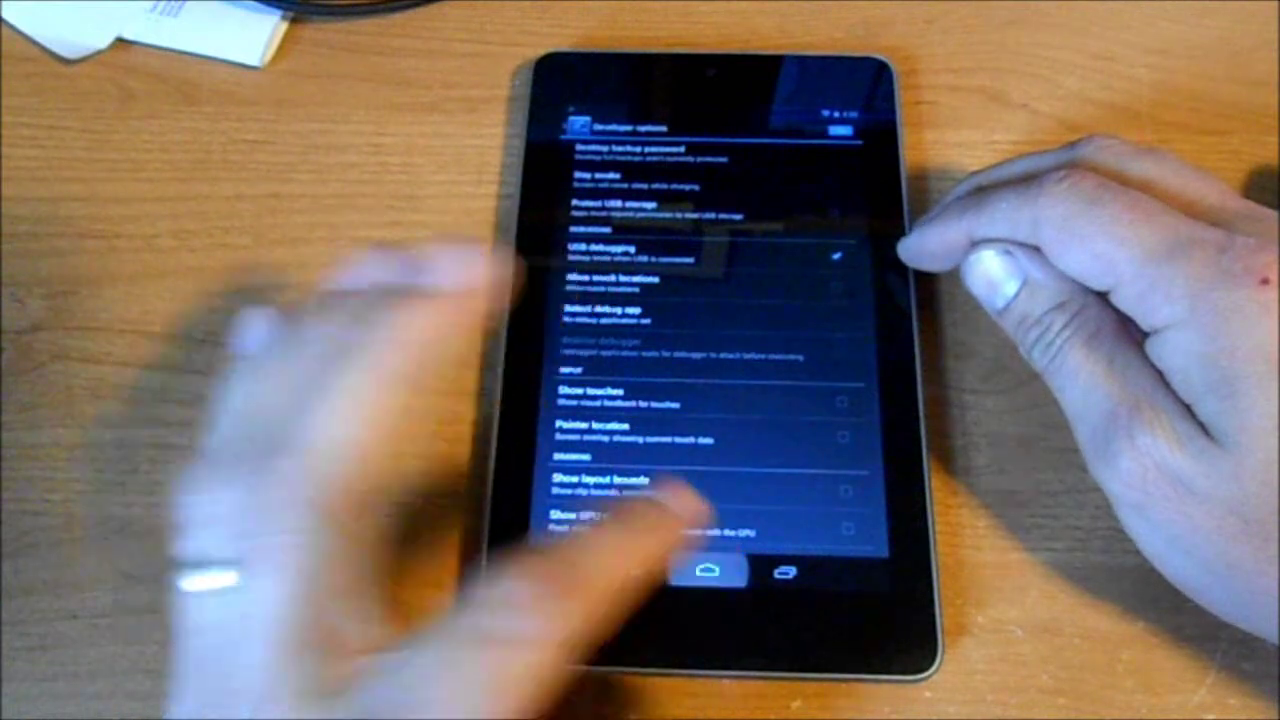
click(707, 570)
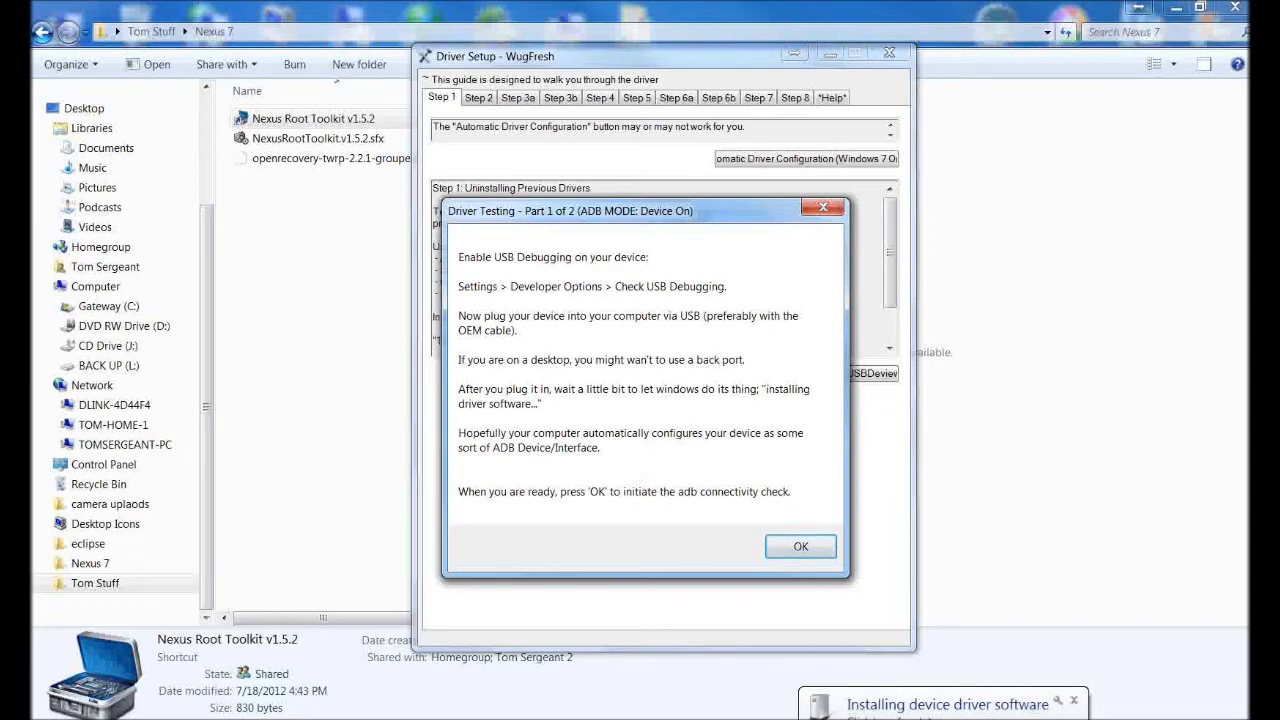
Check the driver software installation status for the connected Nexus 7, then dismiss the AutoPlay and status windows
click(947, 704)
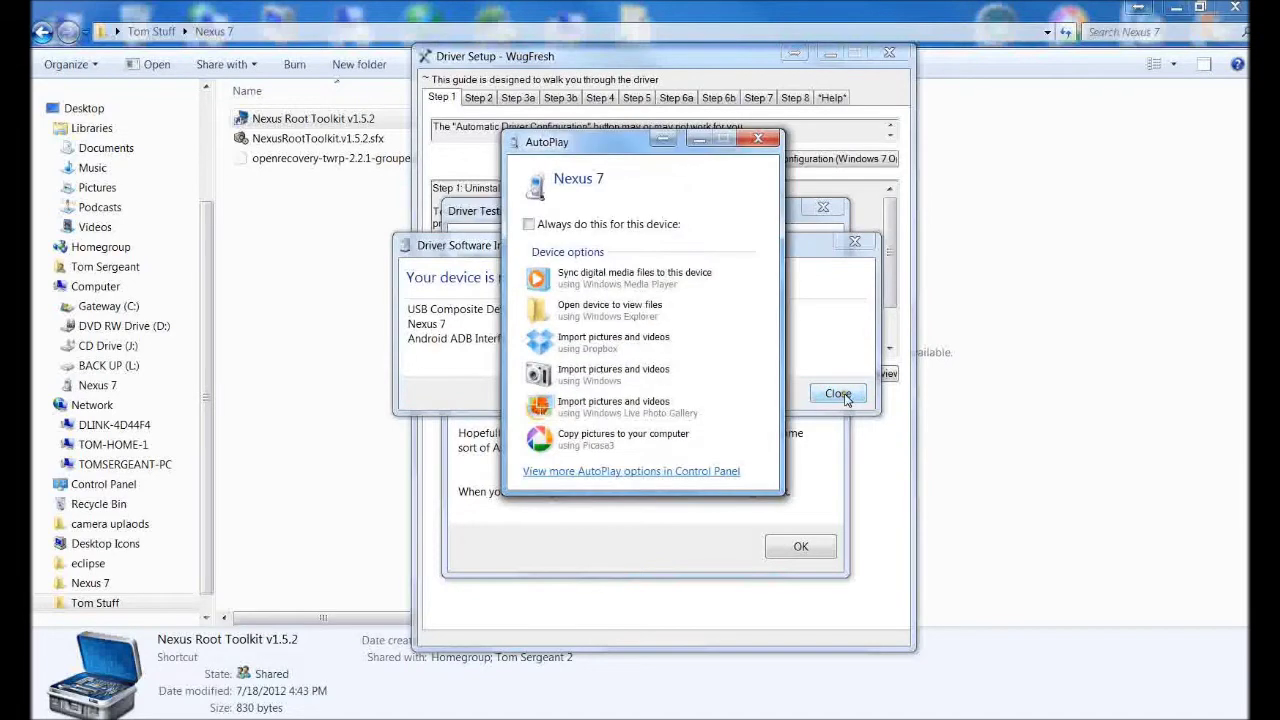
click(762, 140)
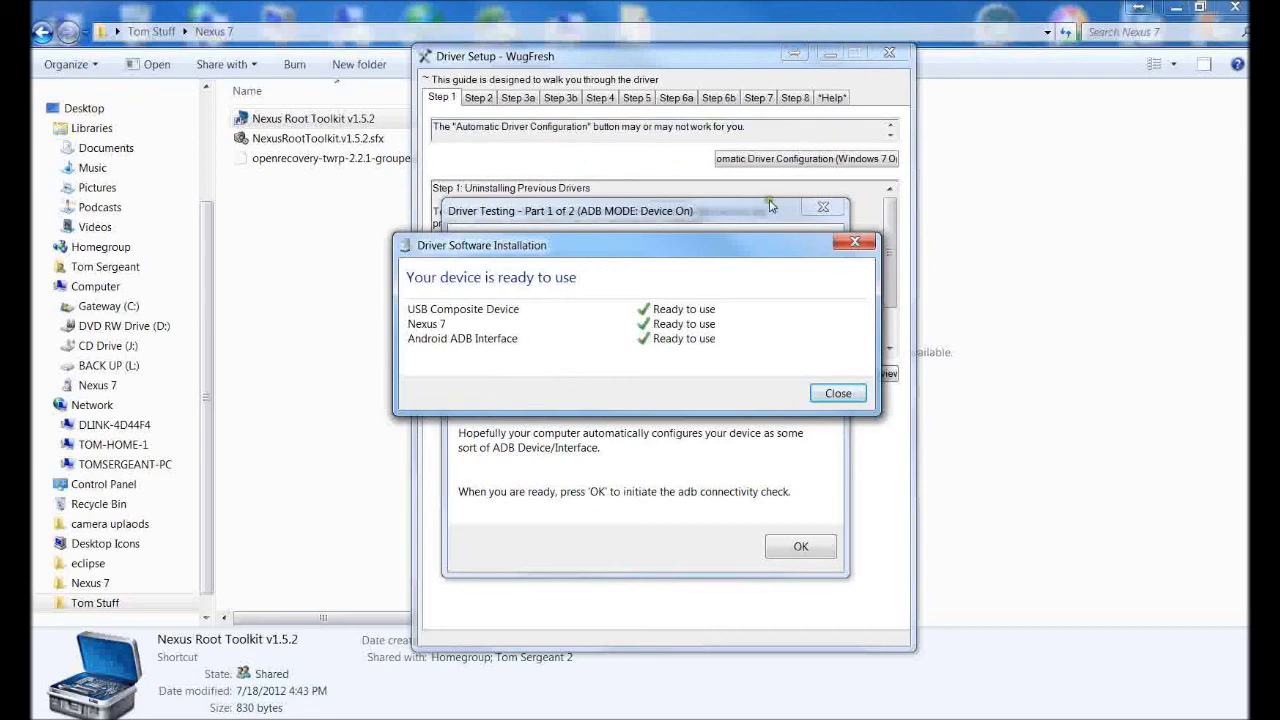
click(840, 394)
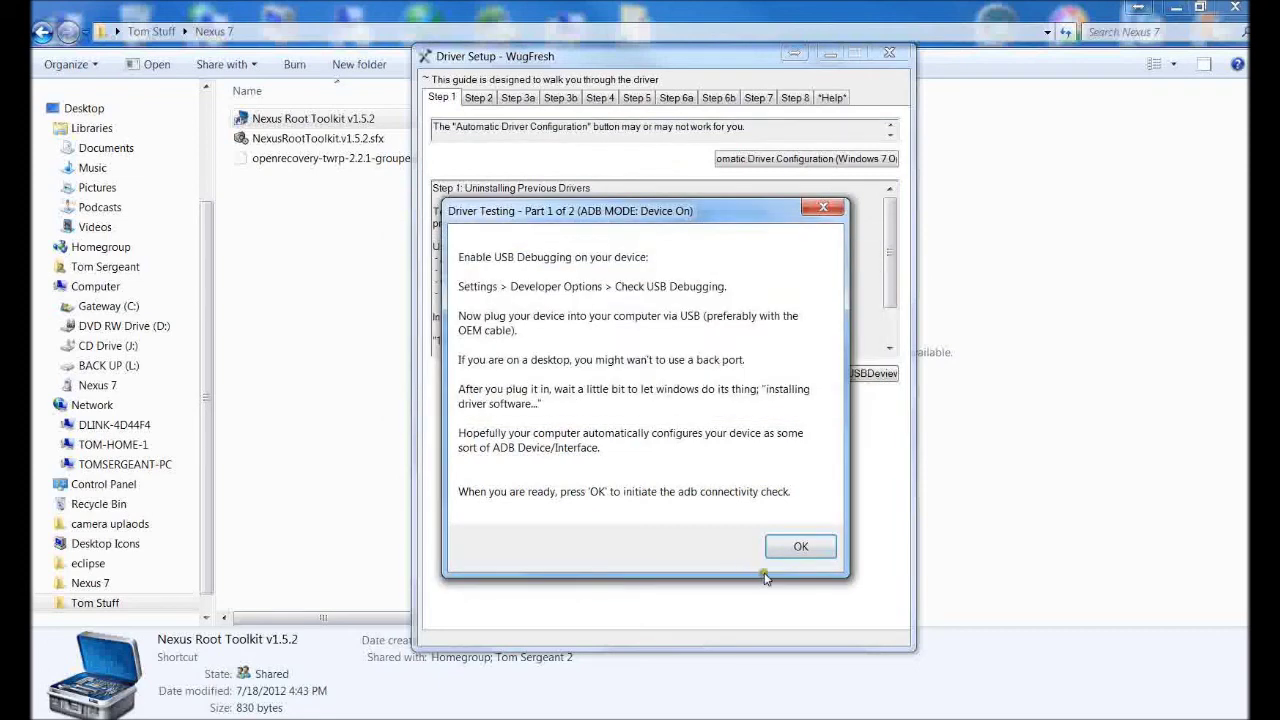
Run the ADB connectivity check with the device on, followed by the fastboot connectivity check in bootloader mode
click(801, 548)
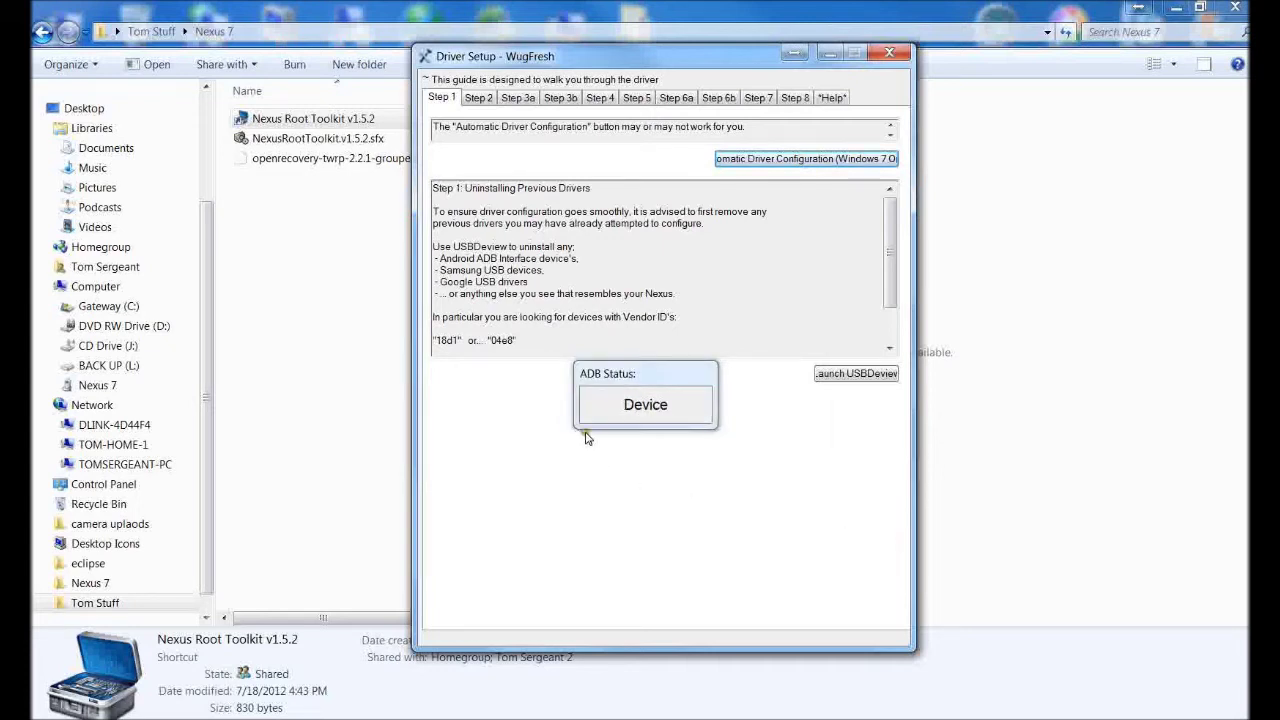
click(636, 414)
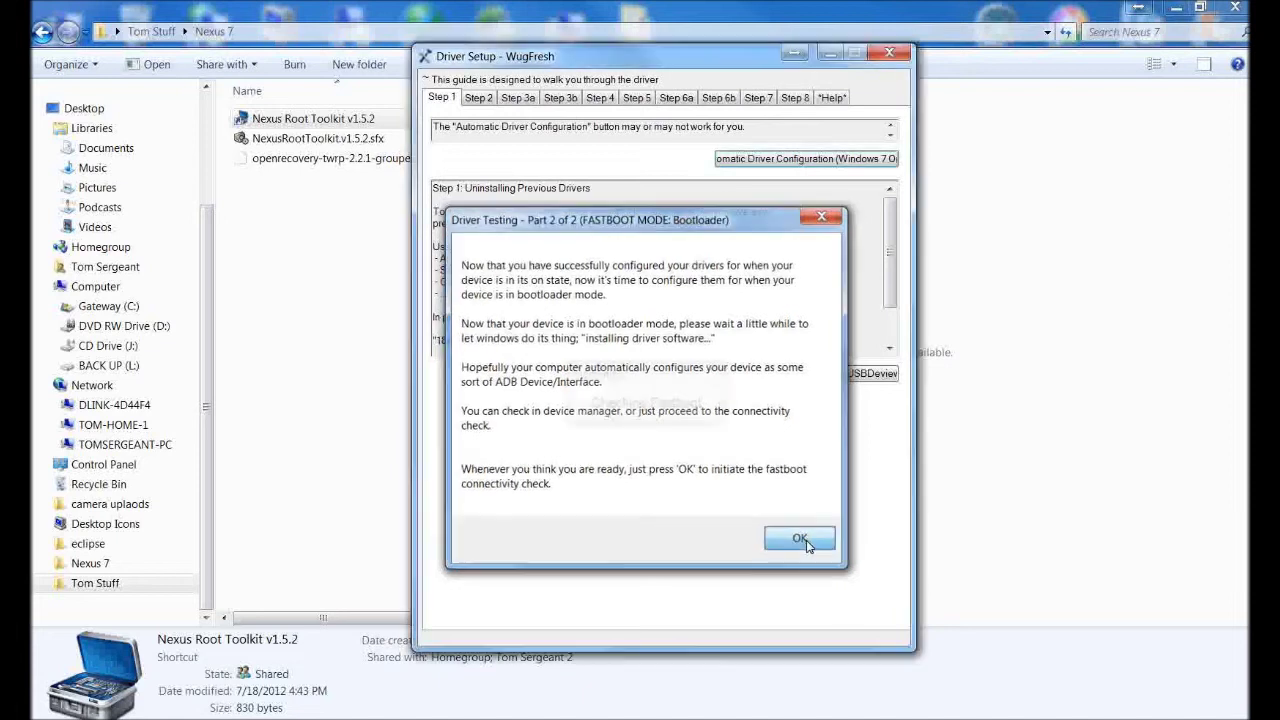
click(801, 540)
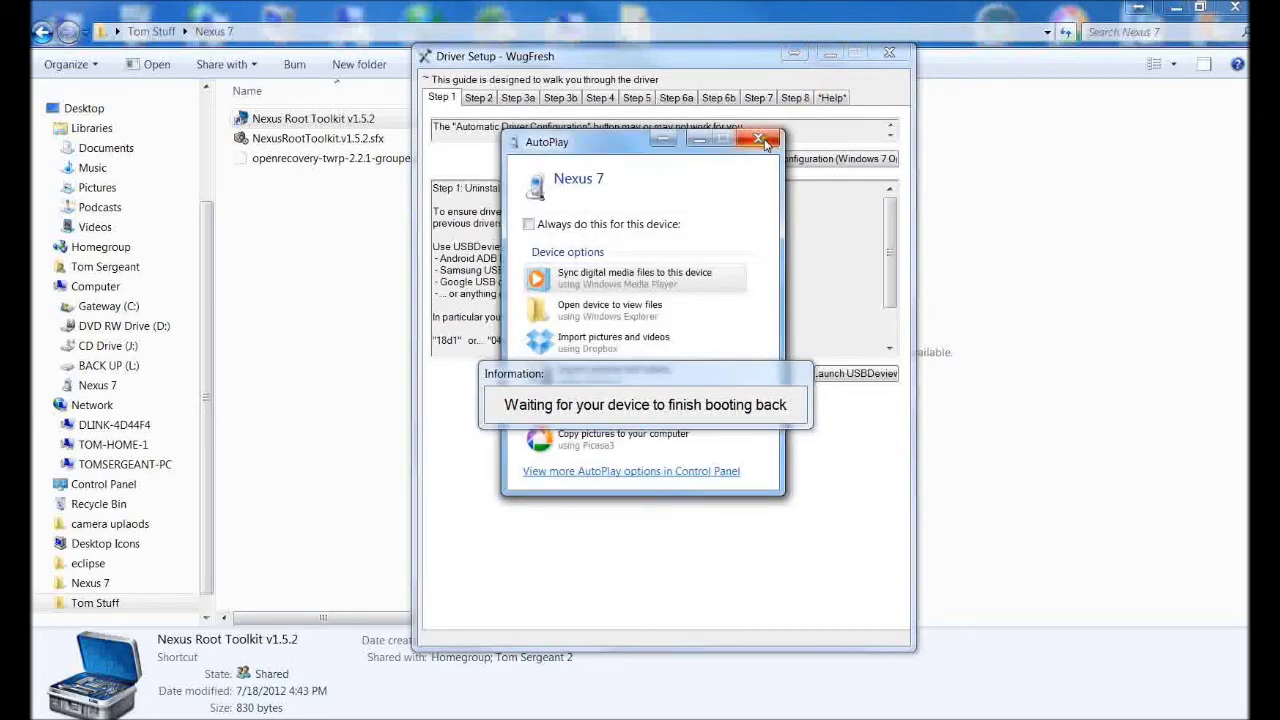
Dismiss the AutoPlay window, exit the driver configuration script and close the driver setup guide
click(764, 145)
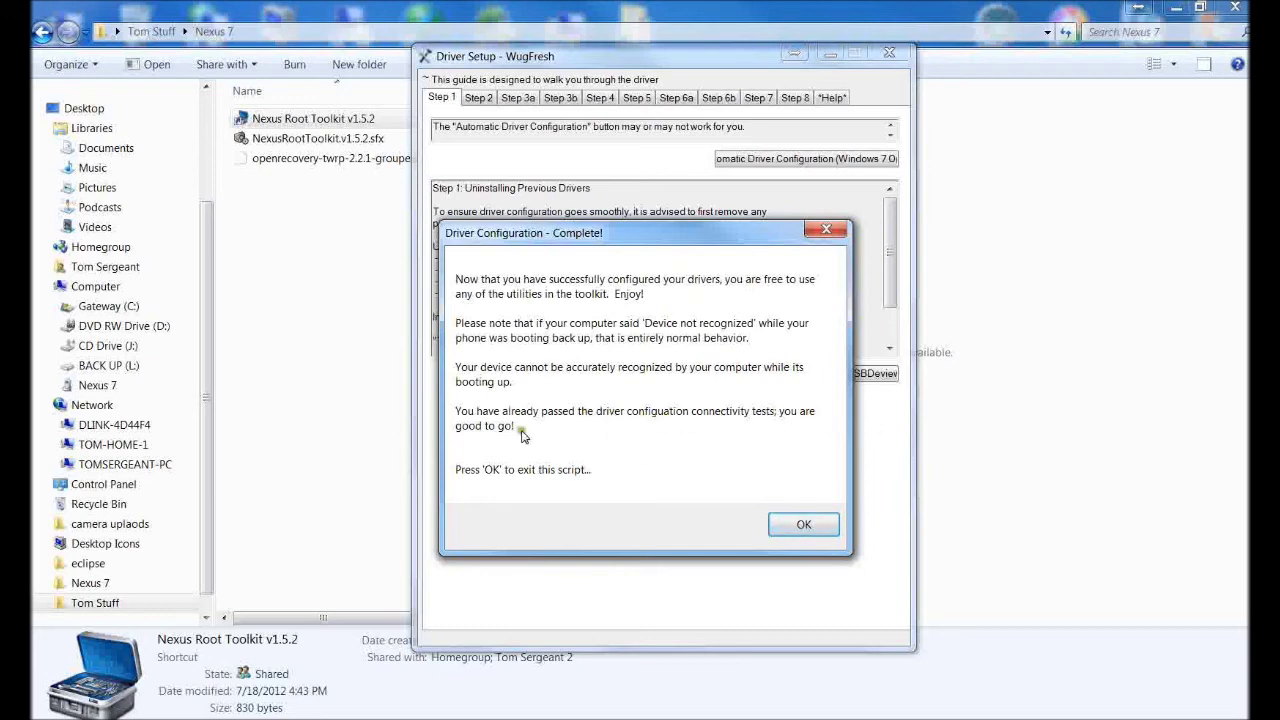
click(804, 526)
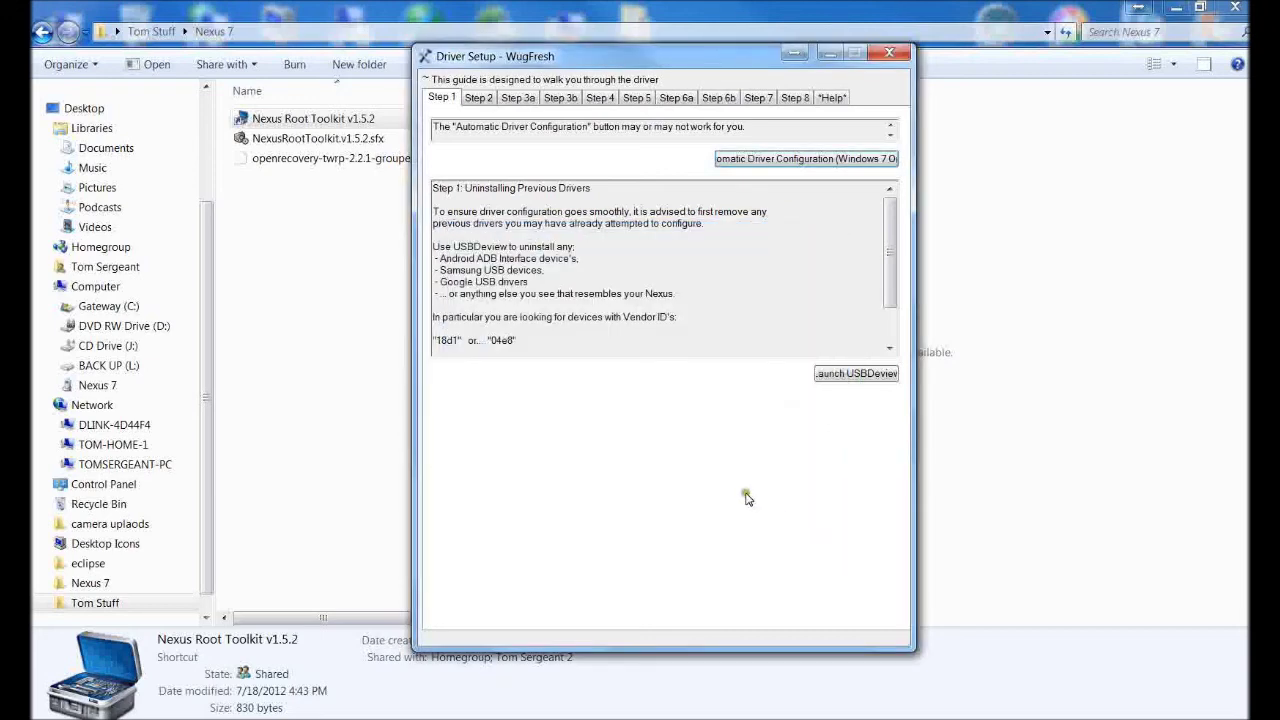
click(889, 53)
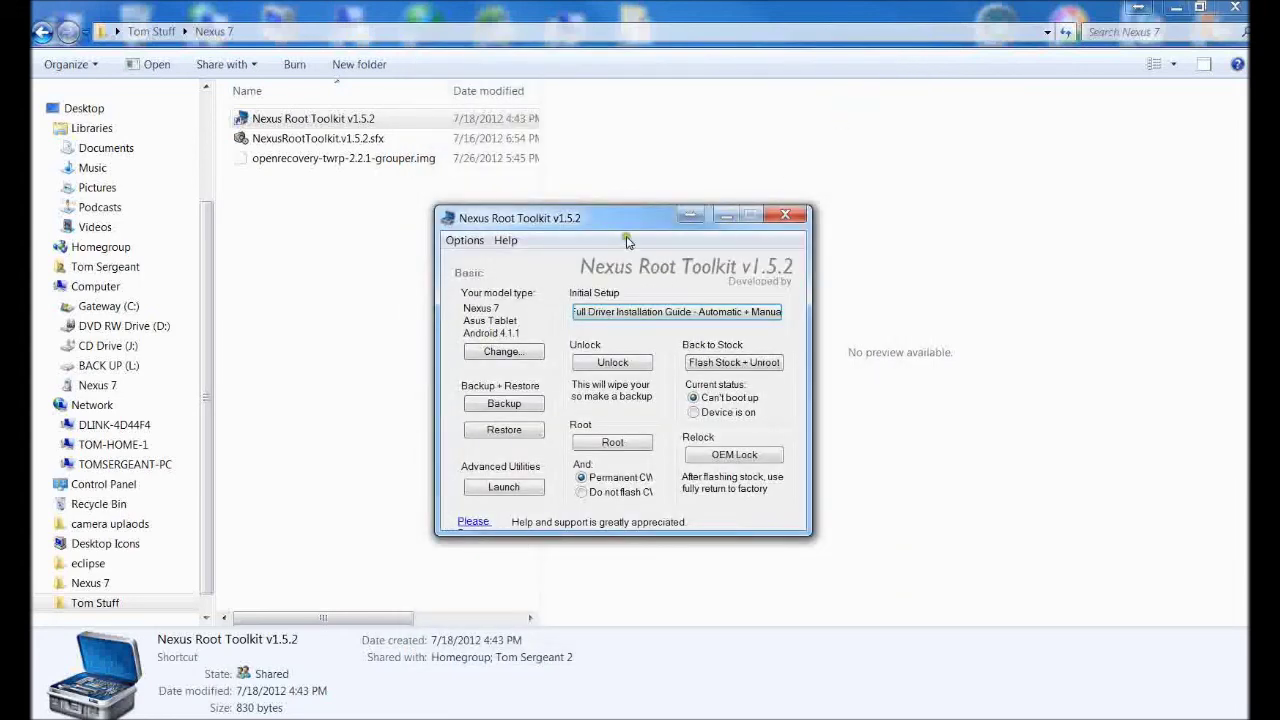